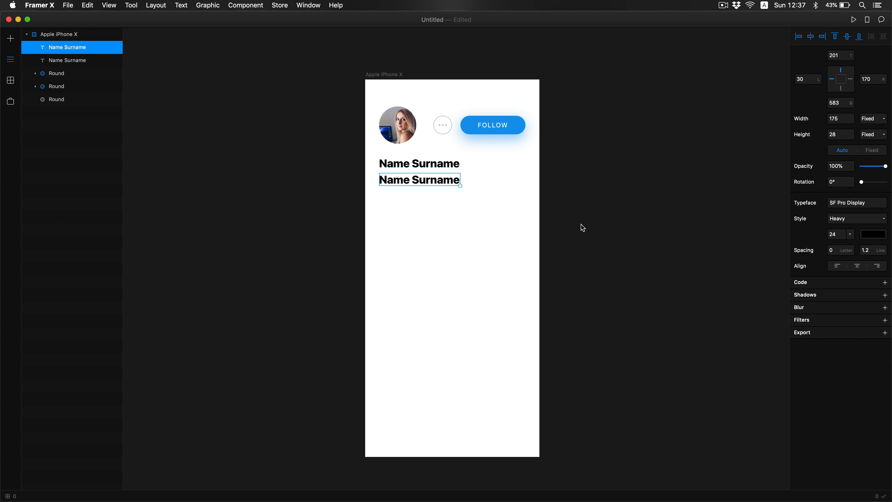
Step: Set the lower "Name Surname" text to SF Pro Text, Light style, size 16
click(872, 206)
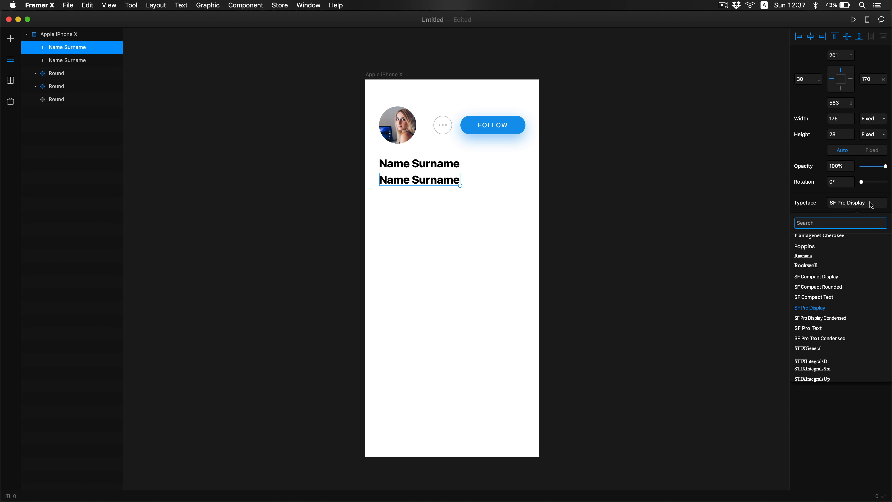
key(Down)
key(Down)
key(Return)
click(850, 218)
click(837, 243)
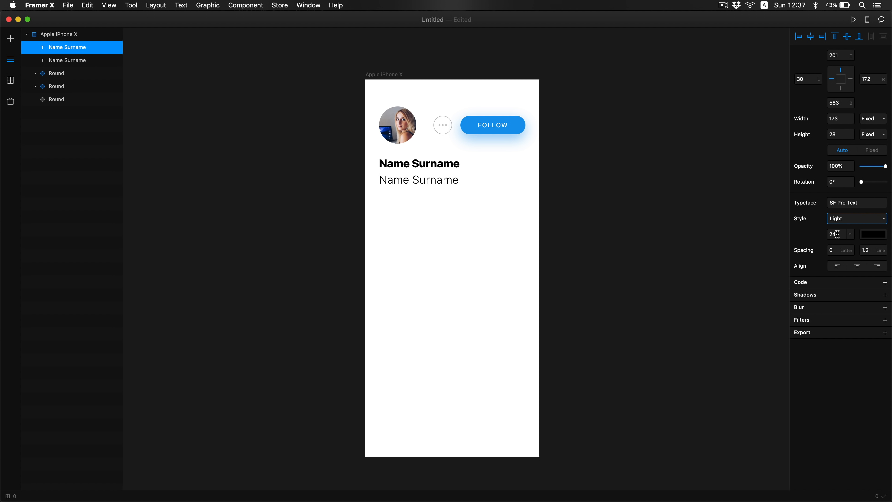
click(837, 234)
text(16)
key(Return)
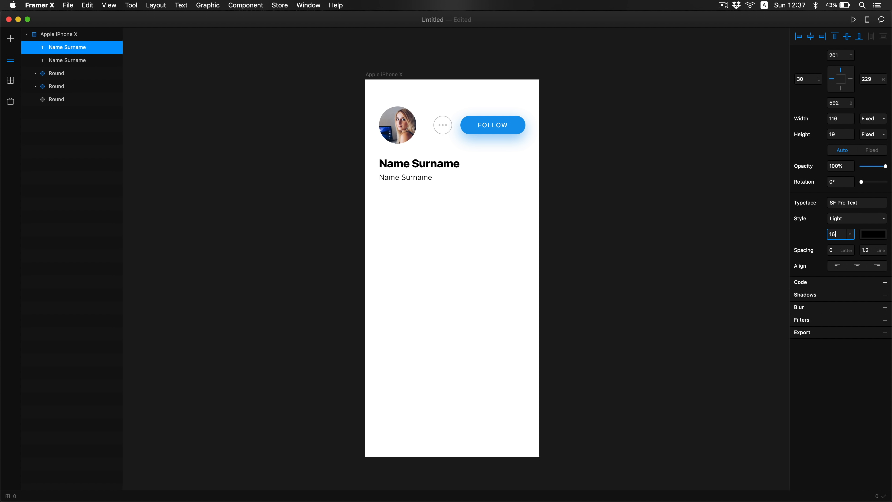
Step: Reduce the lower text's black colour to 50% opacity
click(875, 238)
click(873, 344)
text(50)
key(Return)
Step: Replace the lower text with two lines: "Interior designer and social media geek." and "All photos are shot on iPhone."
double_click(405, 178)
text(Interior designer and social media geek.)
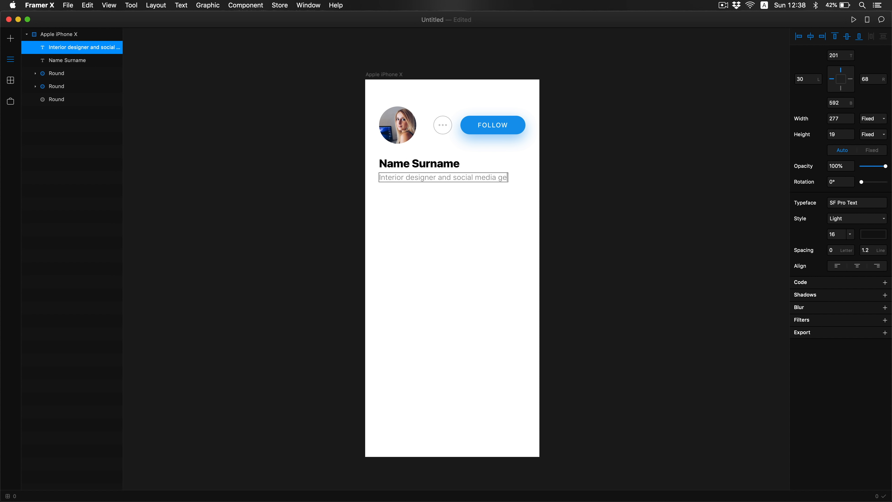
key(Return)
text(All photos are shot on iPhone.)
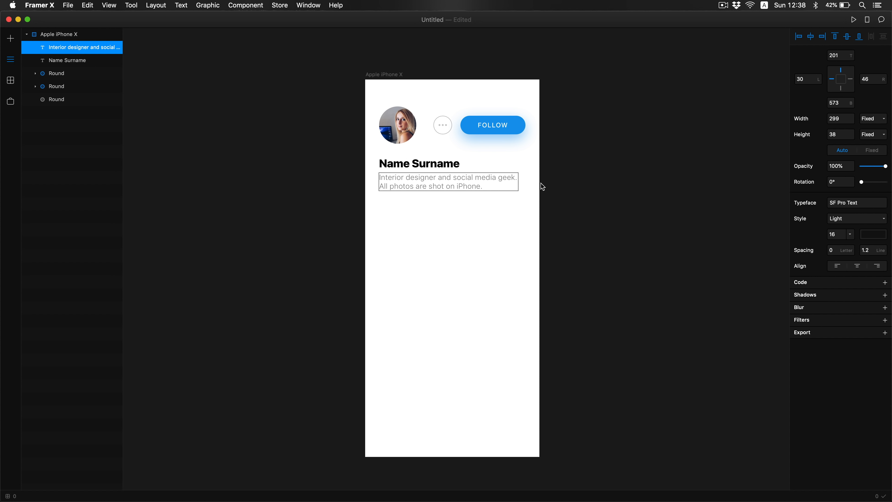
key(Escape)
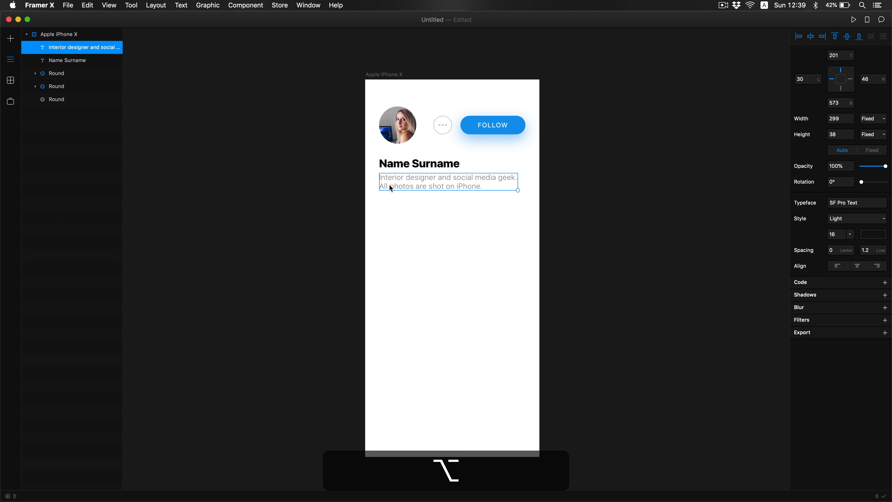
Step: Duplicate the bio text below itself and replace the copy's content with "2130"
drag(392, 188, 391, 224)
triple_click(391, 222)
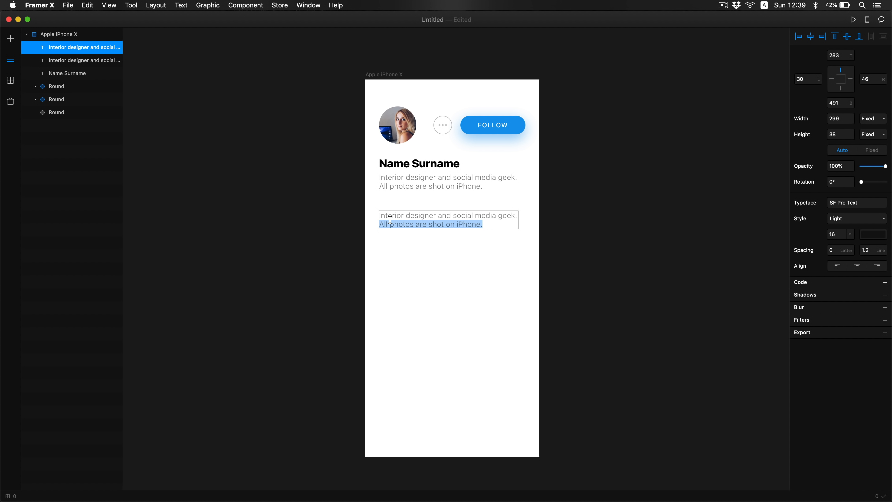
key(super+a)
text(2130)
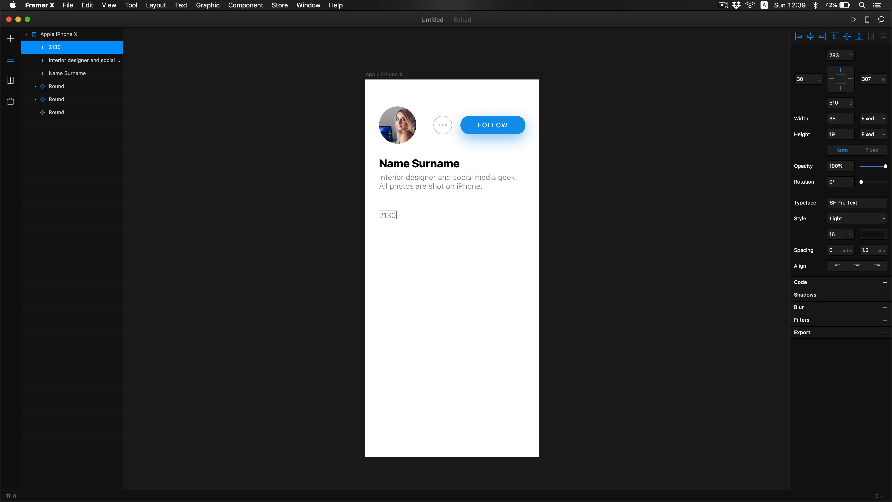
Step: Style the "2130" text in black SF Pro Display, Bold, size 18
key(super+a)
click(879, 230)
click(857, 203)
click(856, 218)
double_click(832, 234)
text(18)
key(Return)
click(430, 223)
Step: Duplicate the "2130" text directly below itself and change the copy to "FOLLOWERS"
alt+drag(393, 215, 394, 228)
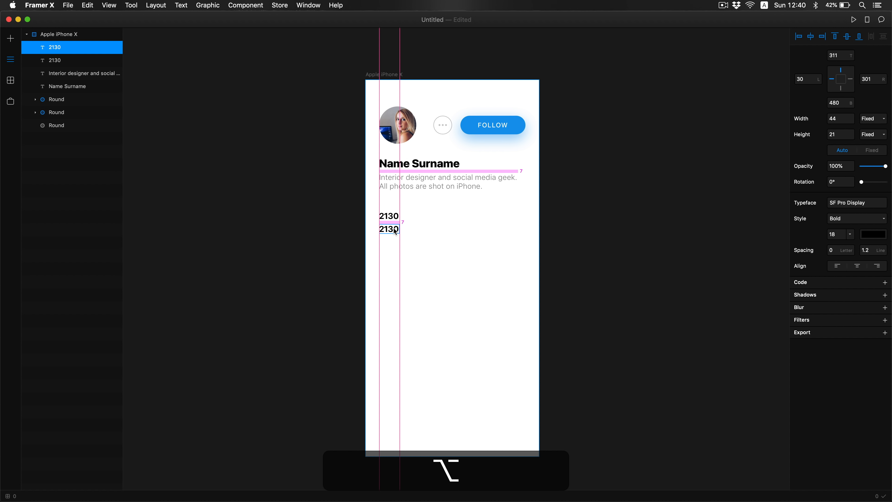
double_click(394, 229)
text(FOLLOWERS)
Step: Set the "FOLLOWERS" label to SF Pro Text, Light style, size 14
key(super+a)
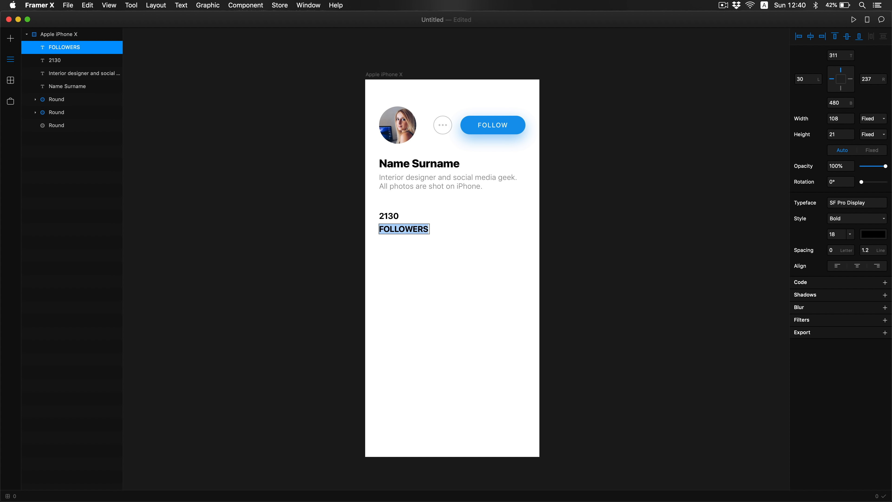
click(848, 220)
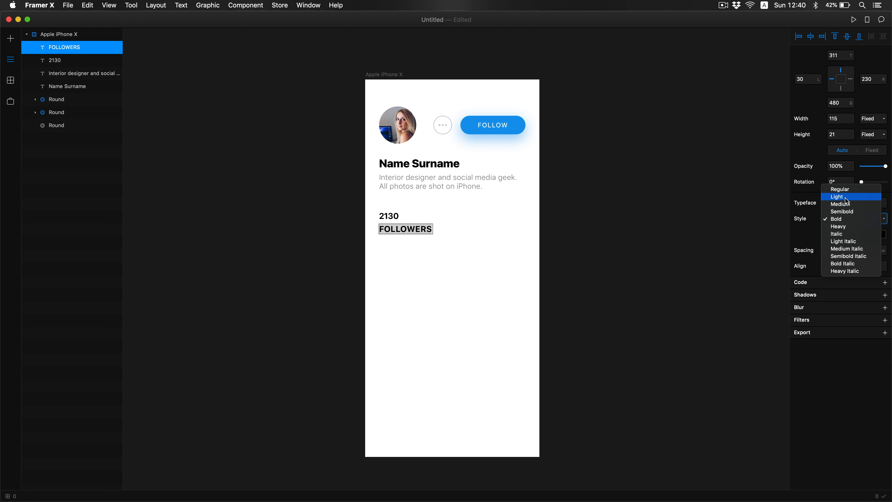
click(852, 199)
double_click(836, 235)
text(14)
key(Return)
Step: Lower the "FOLLOWERS" label's black colour to 50% opacity
click(874, 234)
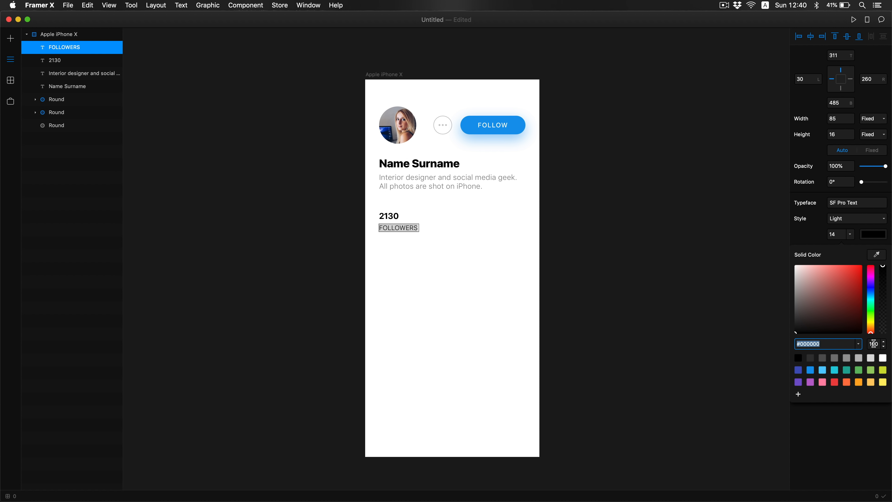
double_click(873, 343)
text(50)
click(854, 406)
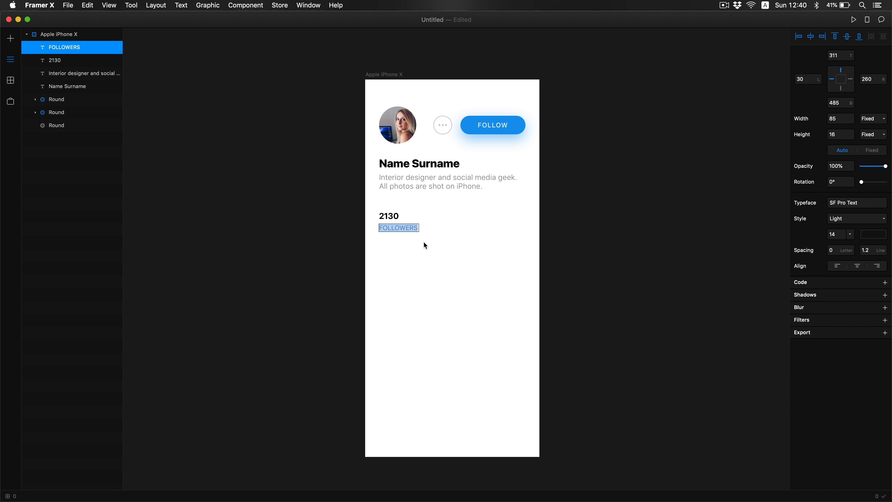
key(Escape)
Step: Draw a stack about 315 by 99 around the follower count and its label, and duplicate their frame twice
key(s)
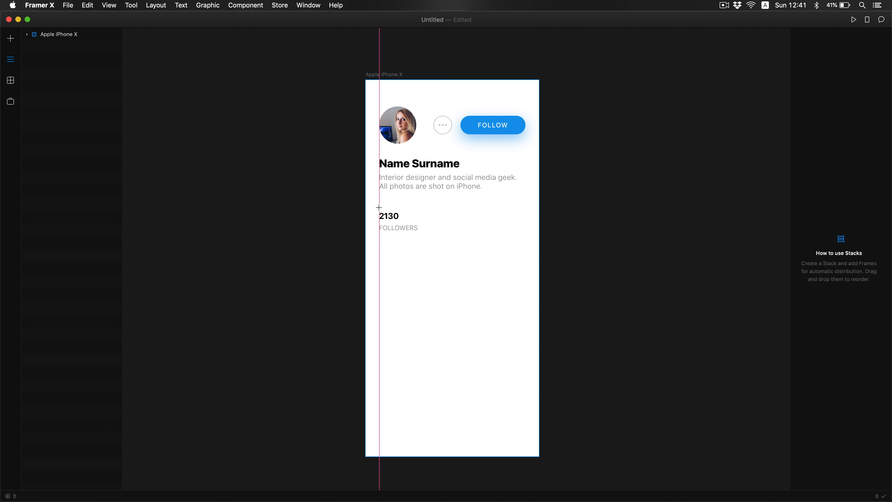
drag(378, 200, 525, 246)
key(super+d)
key(super+d)
Step: Change the second statistic to "670" with the label "FOLLOWING"
double_click(437, 218)
text(670)
double_click(447, 230)
text(FOLLOWING)
Step: Change the third statistic to "12K" with the label "LIKES"
double_click(486, 218)
text(12K)
click(493, 230)
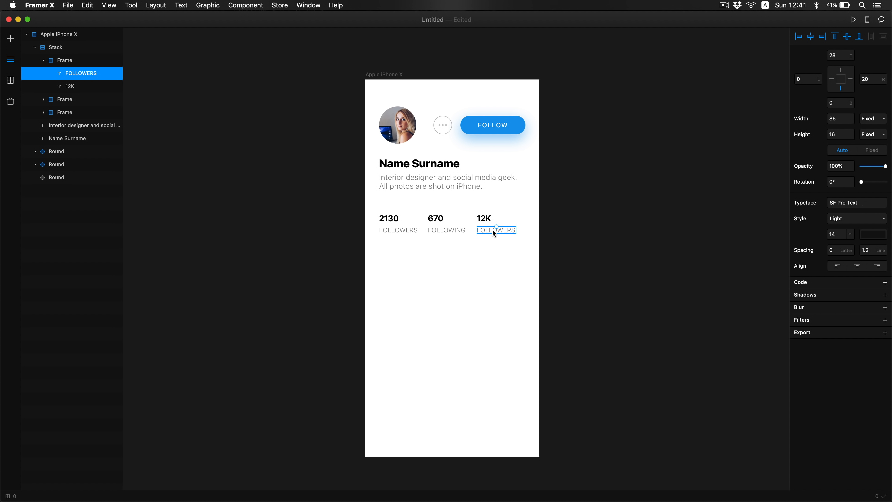
text(LIKES)
key(Escape)
Step: Add a border of width 1 to only the top and bottom sides of the statistics stack
click(507, 211)
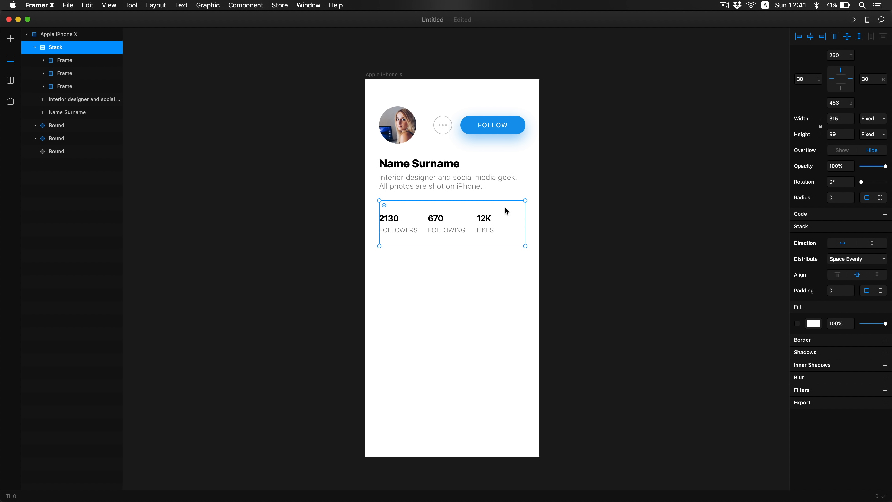
click(885, 340)
click(880, 357)
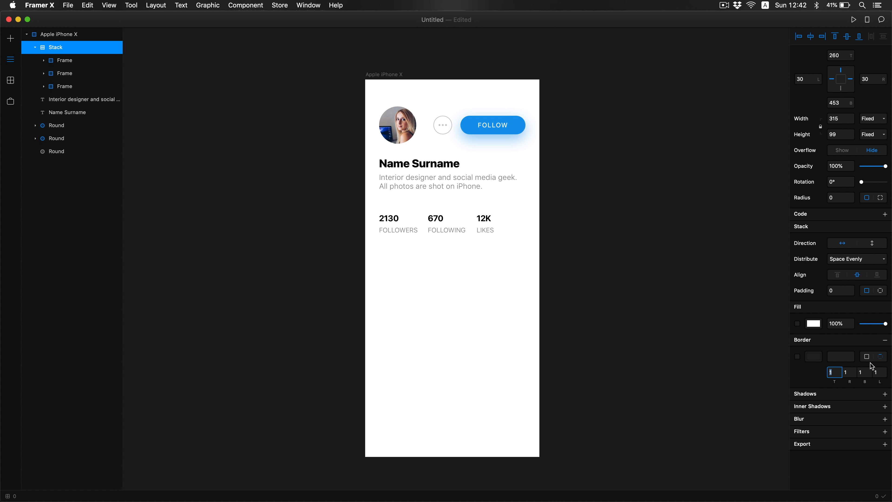
click(854, 374)
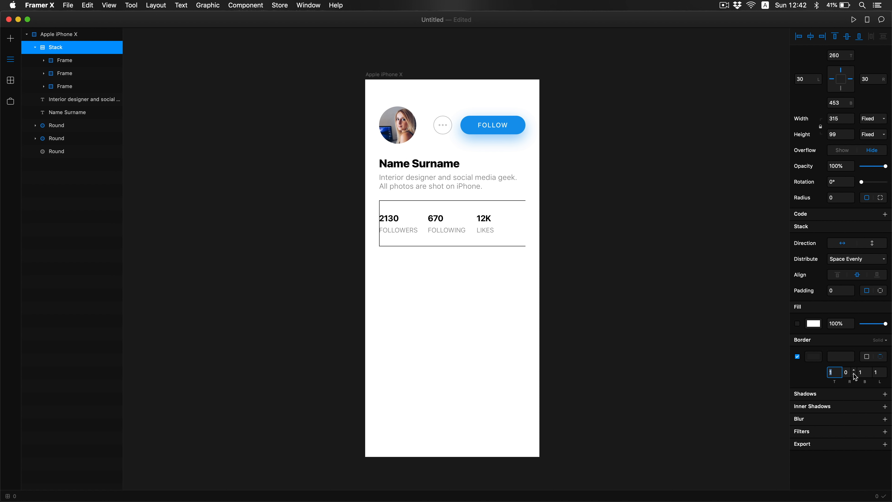
click(885, 375)
Step: Set the opacity of the statistics stack's border colour to 10%
click(813, 356)
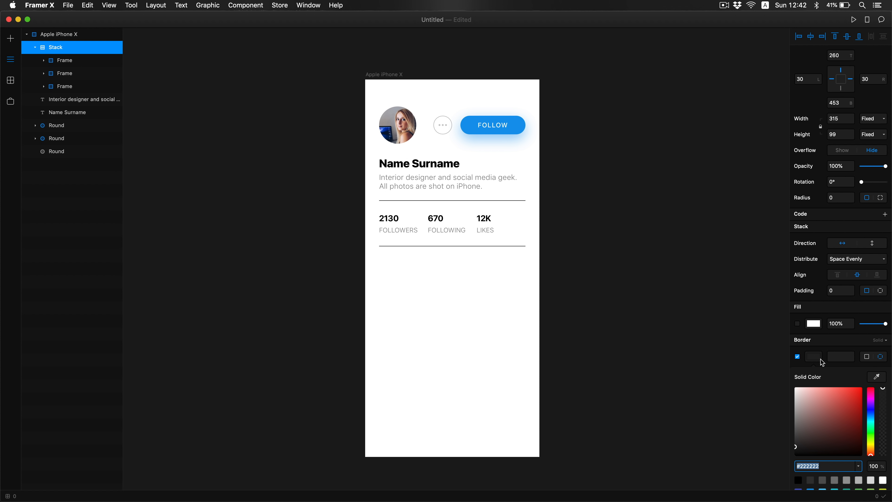
click(873, 467)
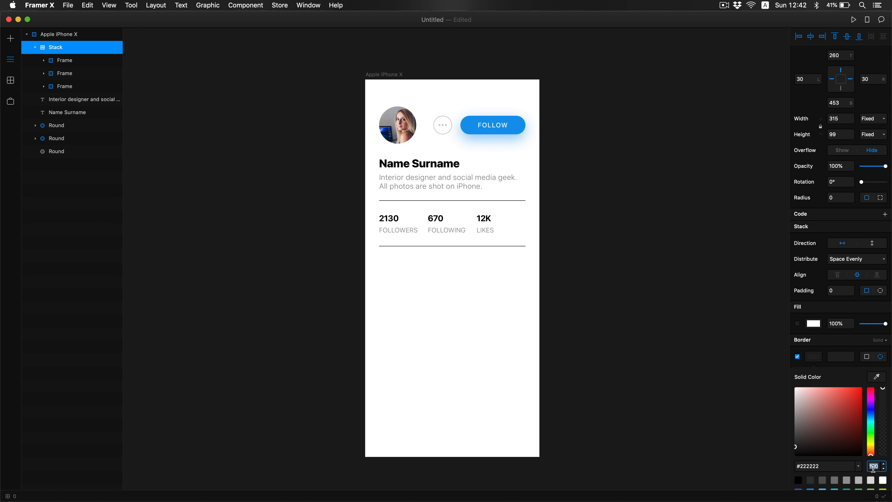
text(10)
key(Return)
click(632, 330)
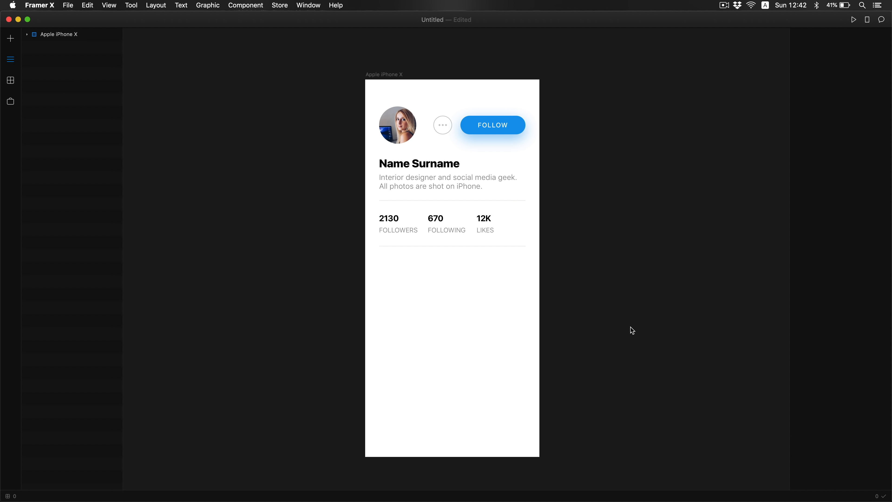
Step: Draw a 313 by 313 frame below the statistics and paste the copied style onto it
key(f)
drag(380, 258, 524, 403)
right_click(475, 301)
mouse_move(538, 339)
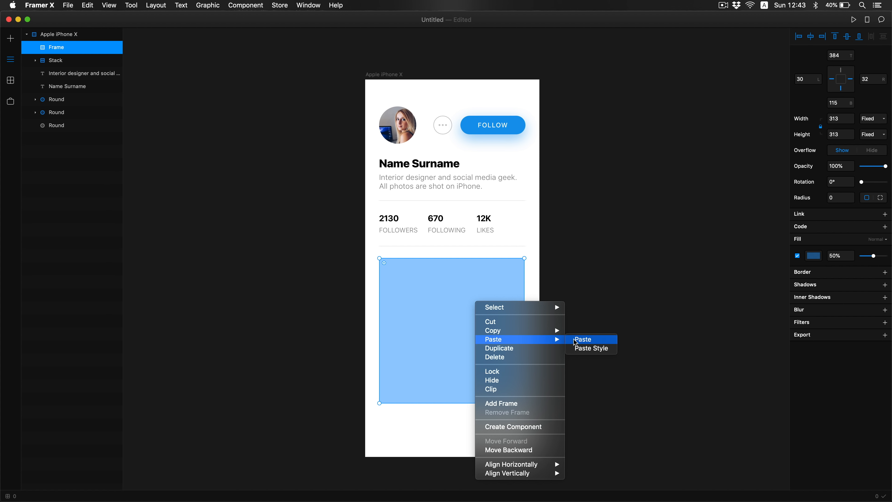
click(587, 349)
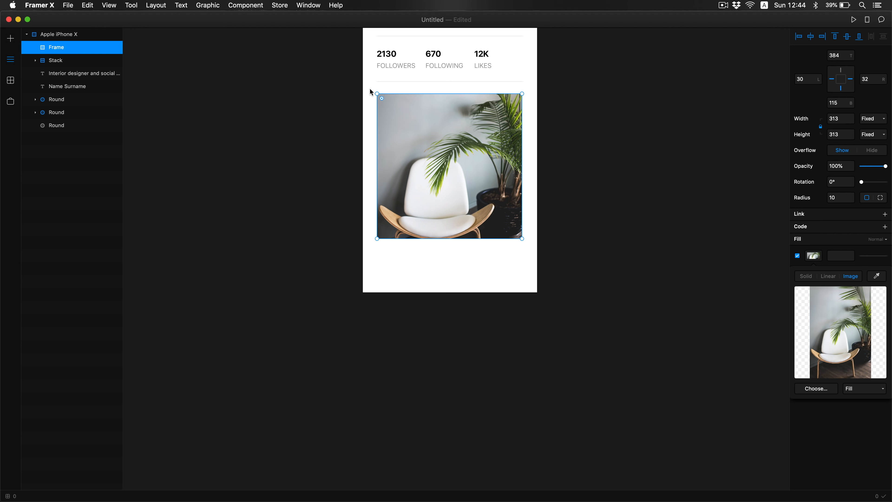
Step: Draw a vertical stack about 330 by 678 and place it on the canvas beside the phone artboard
key(s)
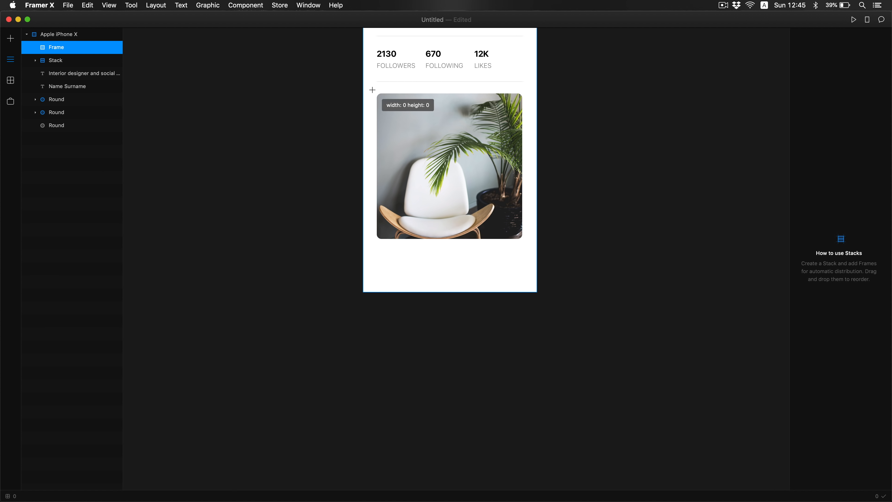
mouse_move(373, 90)
mouse_down()
mouse_move(475, 264)
mouse_move(525, 405)
mouse_up()
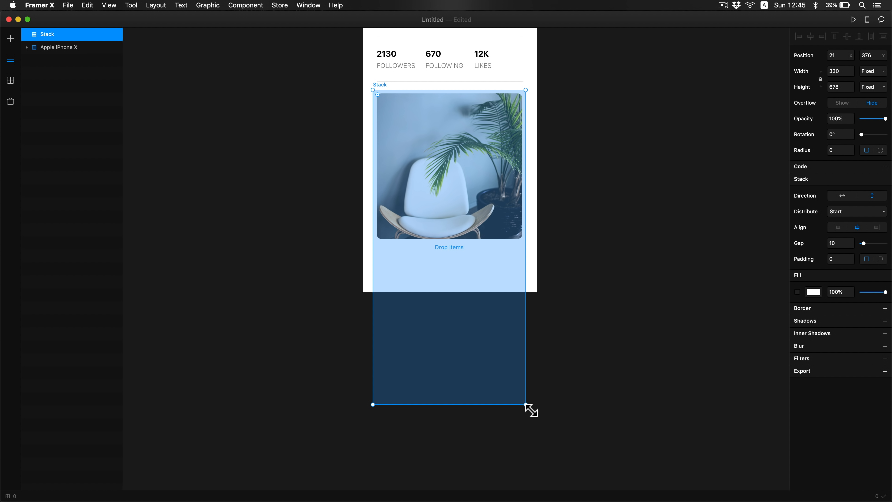
drag(505, 222, 683, 224)
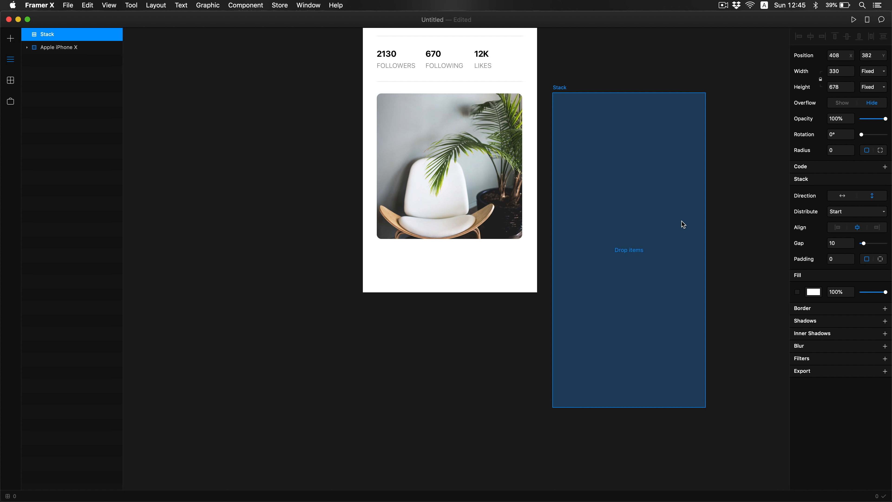
Step: Move the chair photo frame into the new stack and duplicate it twice
click(498, 185)
drag(462, 184, 634, 195)
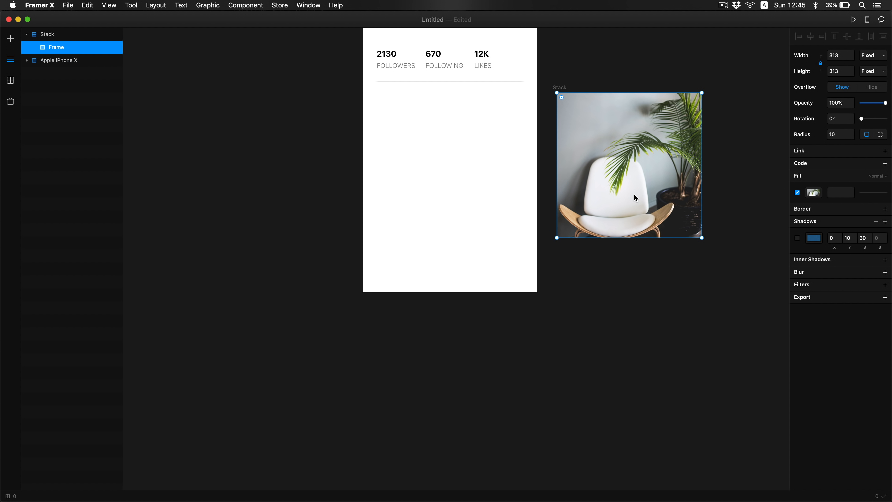
key(super+d)
key(super+d)
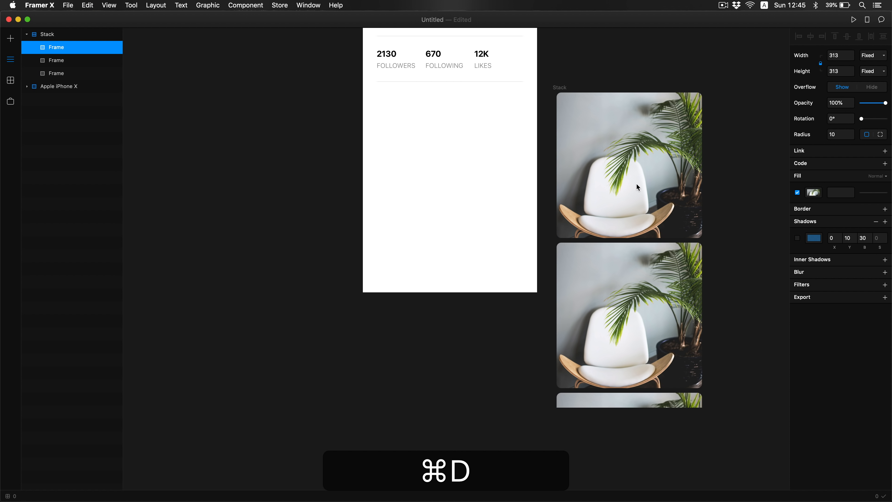
Step: Set the scroll area's corner radius to 10 and move the photo stack higher beside the artboard
key(Return)
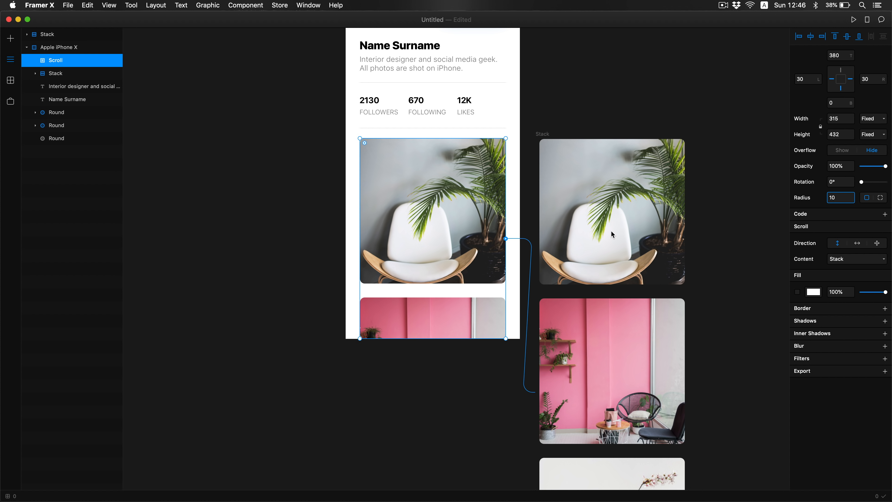
click(547, 133)
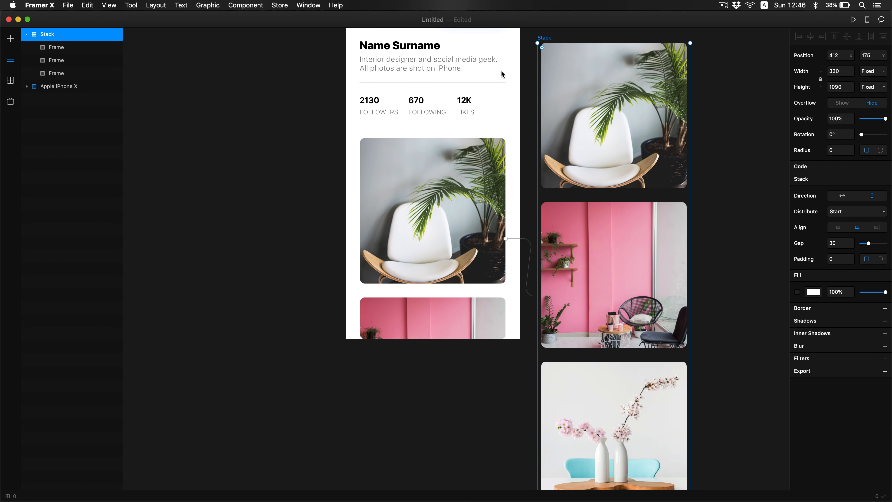
scroll(502, 74, up, 2)
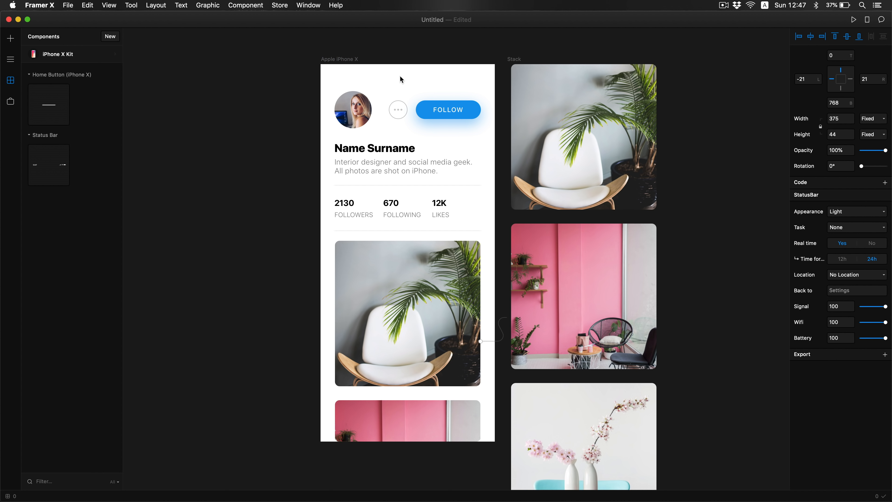
Step: Place the status bar flush with the artboard's top edge and set its appearance to Dark
click(407, 76)
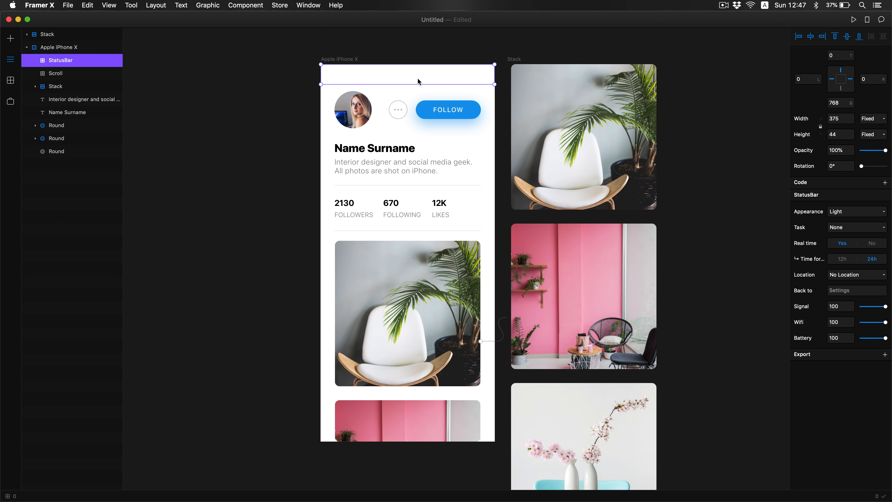
click(841, 213)
click(841, 221)
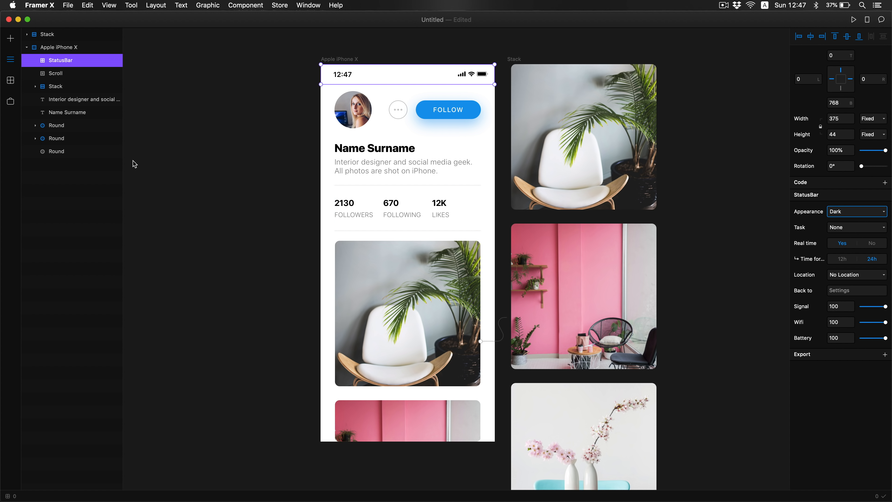
Step: Add the iPhone X Kit home button component at the bottom of the artboard
click(11, 80)
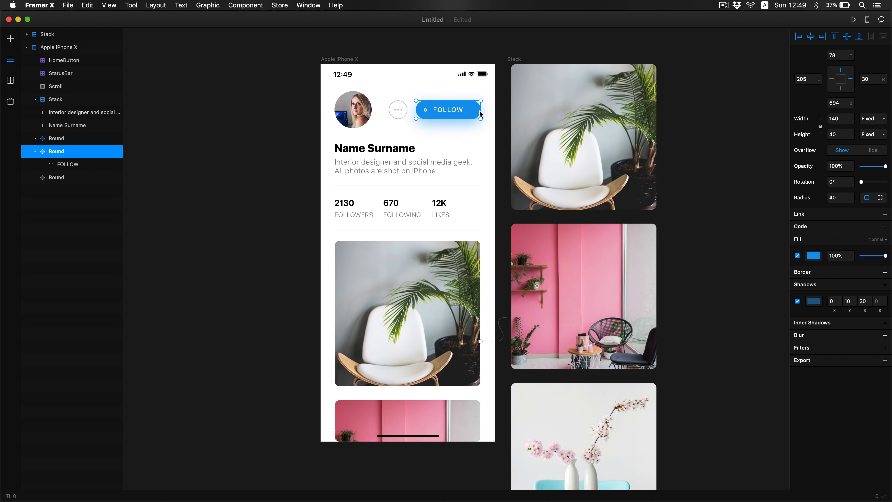
Step: Add a 1x PNG export setting to the FOLLOW button and show the available export formats
click(885, 360)
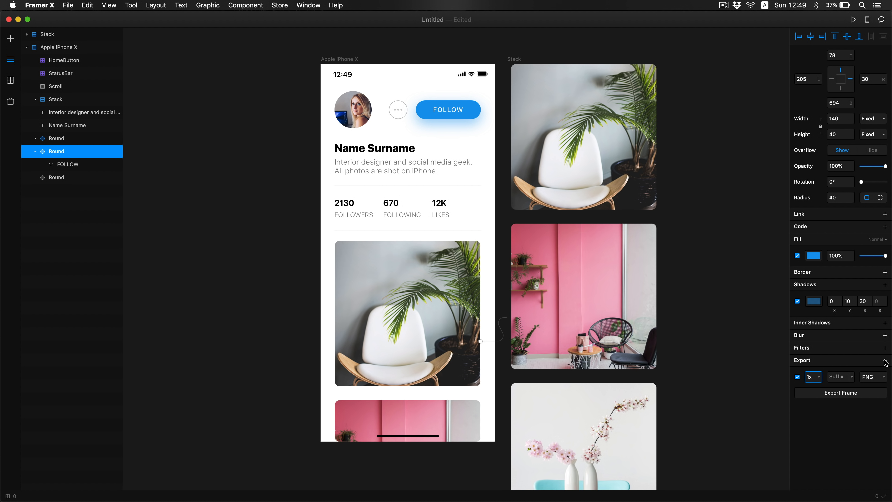
click(882, 378)
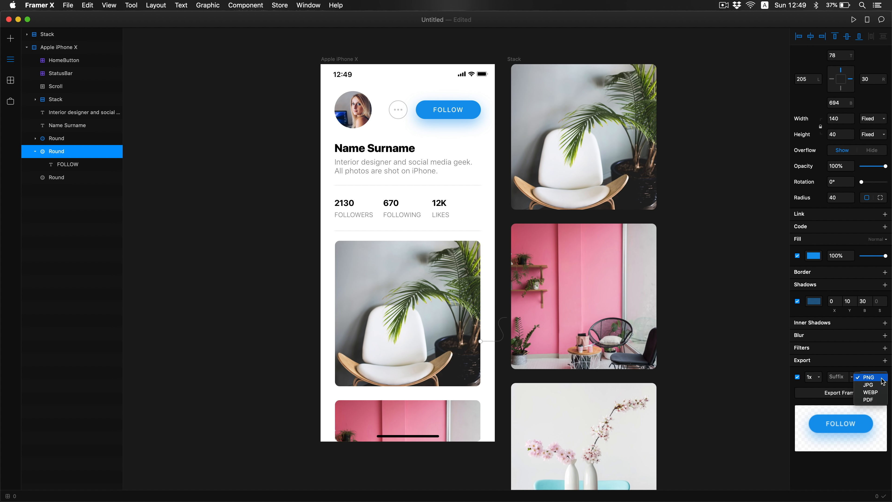